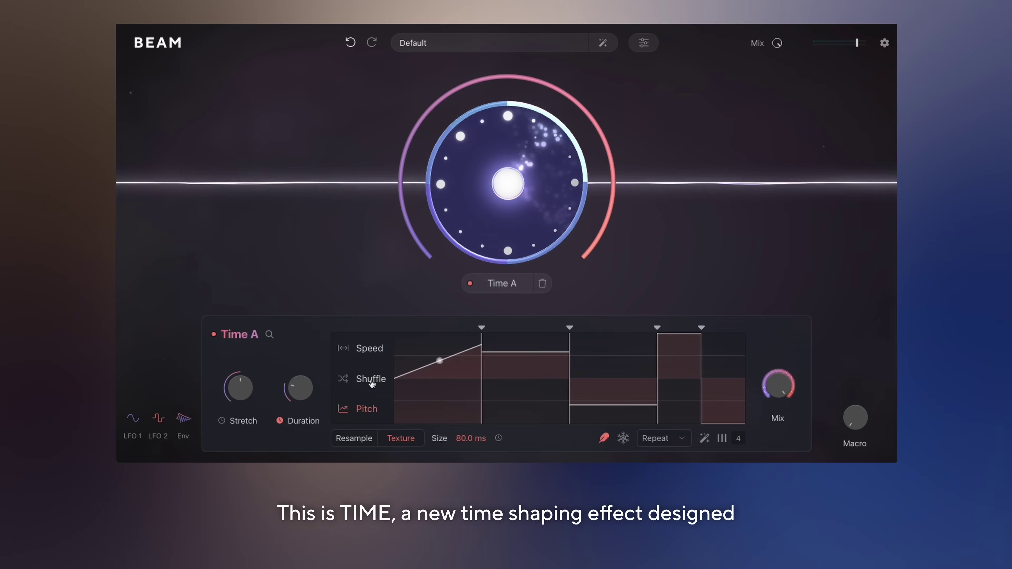
Move Time A's second and third section blocks up one row and lower Stretch to about 50 %.
{"action": "left_click_drag", "start_coordinate": [506, 364], "coordinate": [505, 361]}
{"action": "mouse_move", "coordinate": [594, 414]}
{"action": "left_mouse_down"}
{"action": "mouse_move", "coordinate": [597, 375]}
{"action": "mouse_move", "coordinate": [594, 402]}
{"action": "left_mouse_up"}
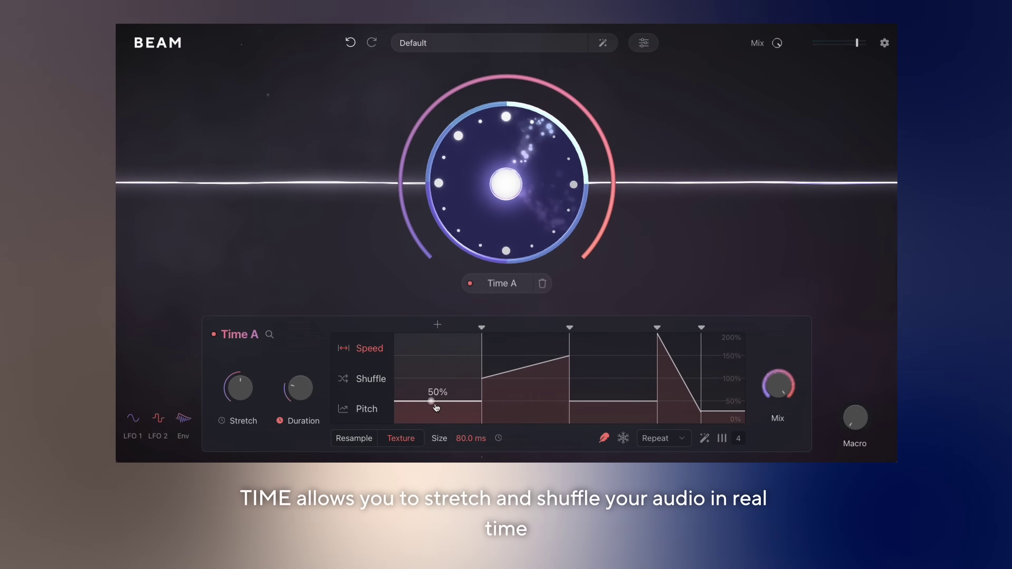
{"action": "left_click_drag", "start_coordinate": [241, 390], "coordinate": [243, 412]}
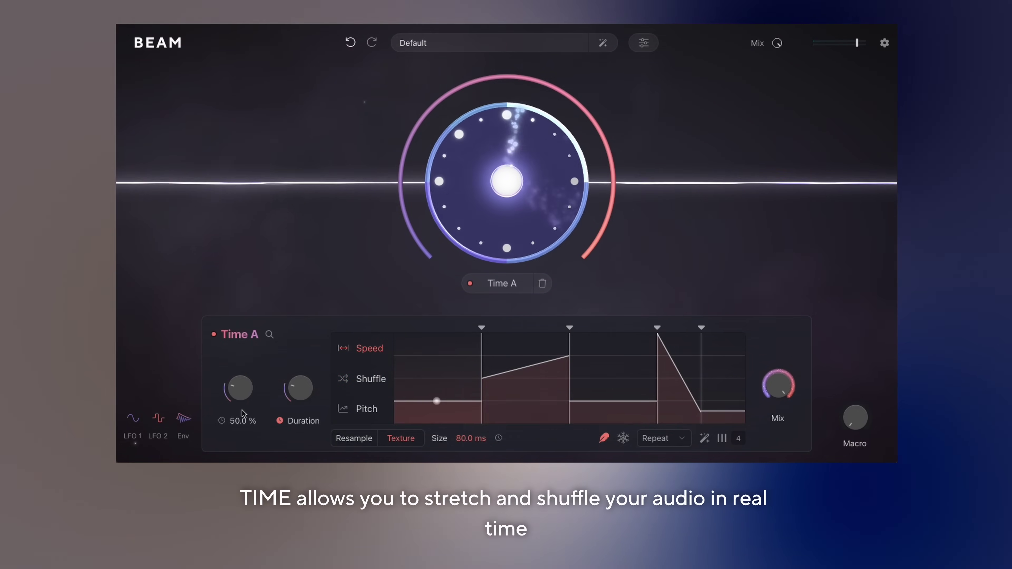
{"action": "mouse_move", "coordinate": [301, 398]}
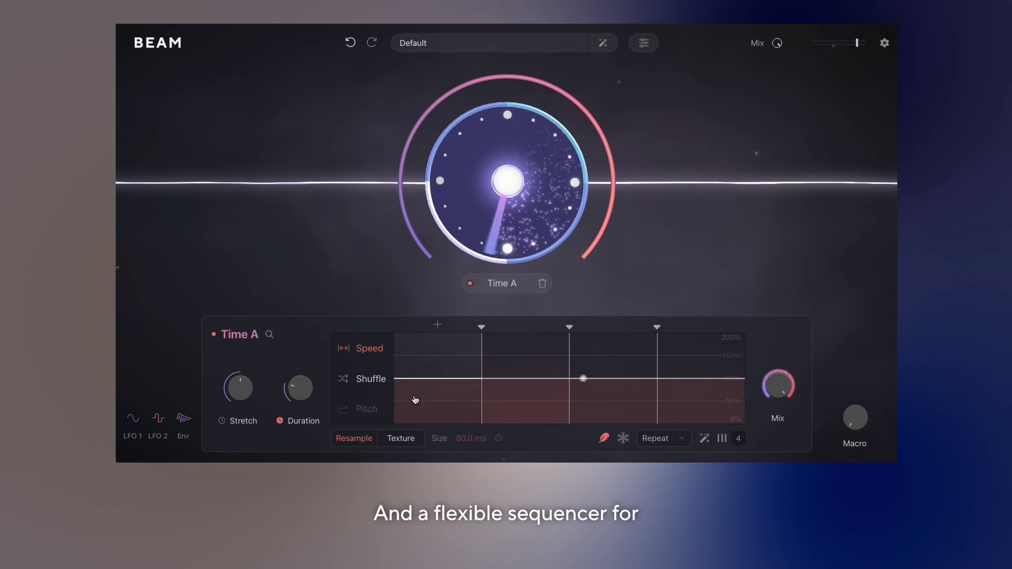
Reset step 1 to 100 % speed, try Stretch at 124 % then 30 %, and retime Time A's duration.
{"action": "left_click_drag", "start_coordinate": [431, 368], "coordinate": [425, 393]}
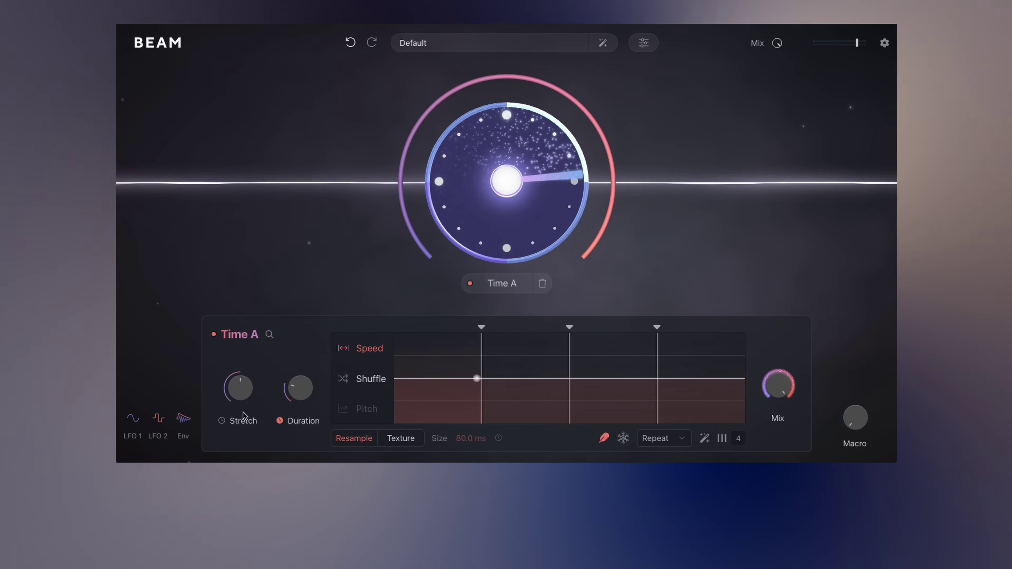
{"action": "mouse_move", "coordinate": [241, 397]}
{"action": "left_click_drag", "start_coordinate": [242, 397], "coordinate": [247, 399]}
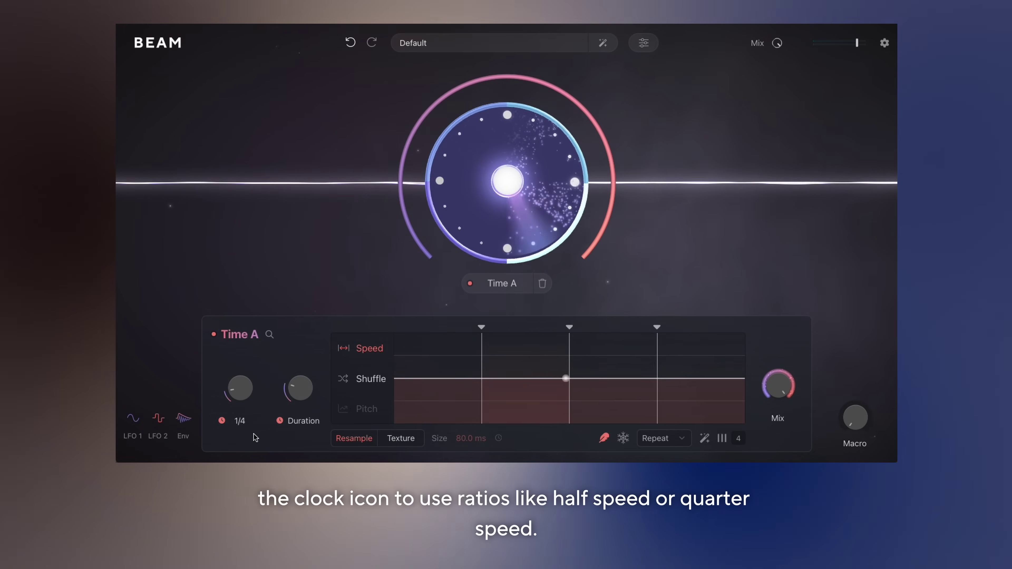
{"action": "left_click", "coordinate": [221, 420]}
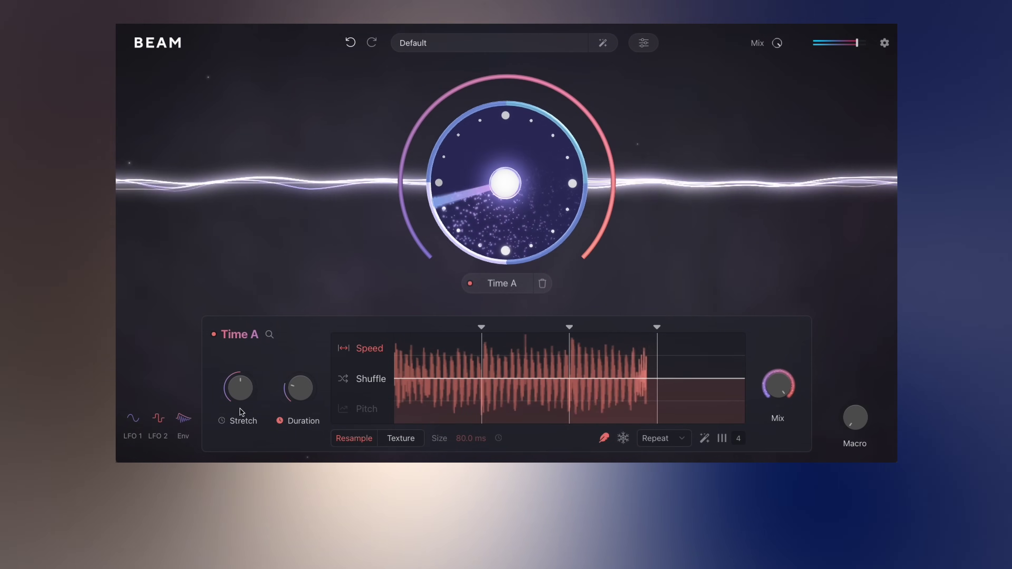
{"action": "left_click_drag", "start_coordinate": [243, 406], "coordinate": [246, 427]}
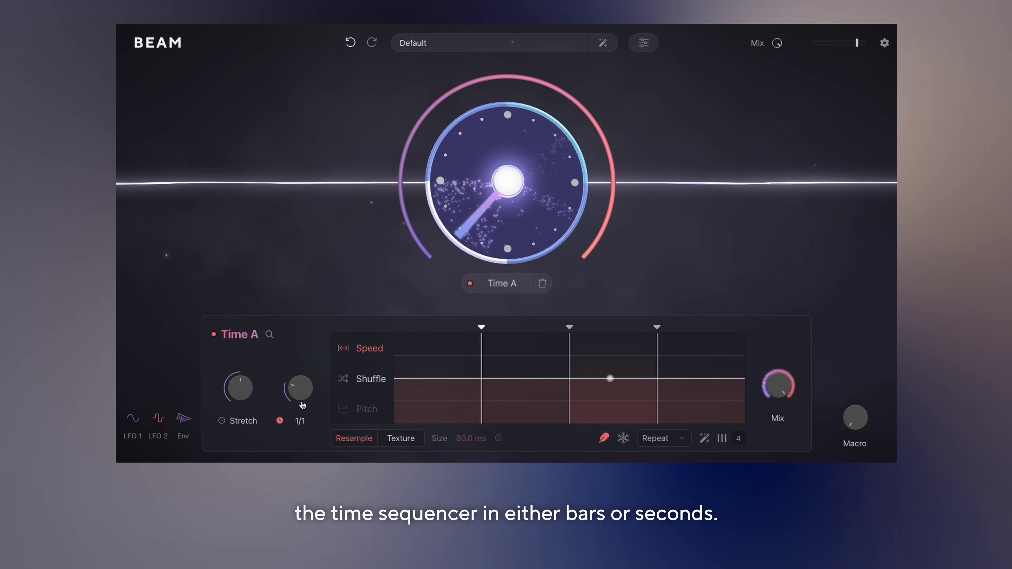
{"action": "left_click", "coordinate": [279, 421]}
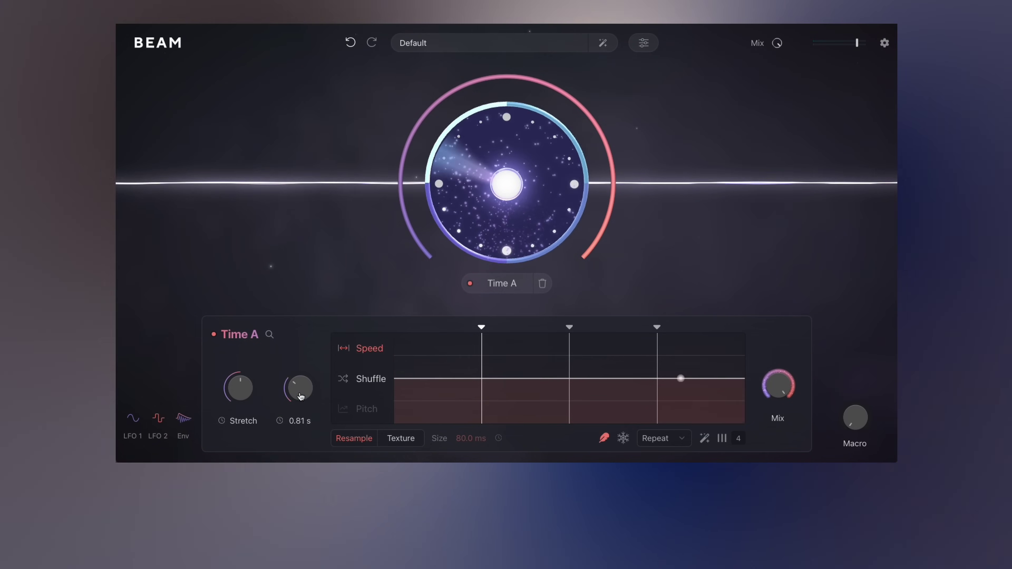
{"action": "left_click_drag", "start_coordinate": [305, 382], "coordinate": [302, 401]}
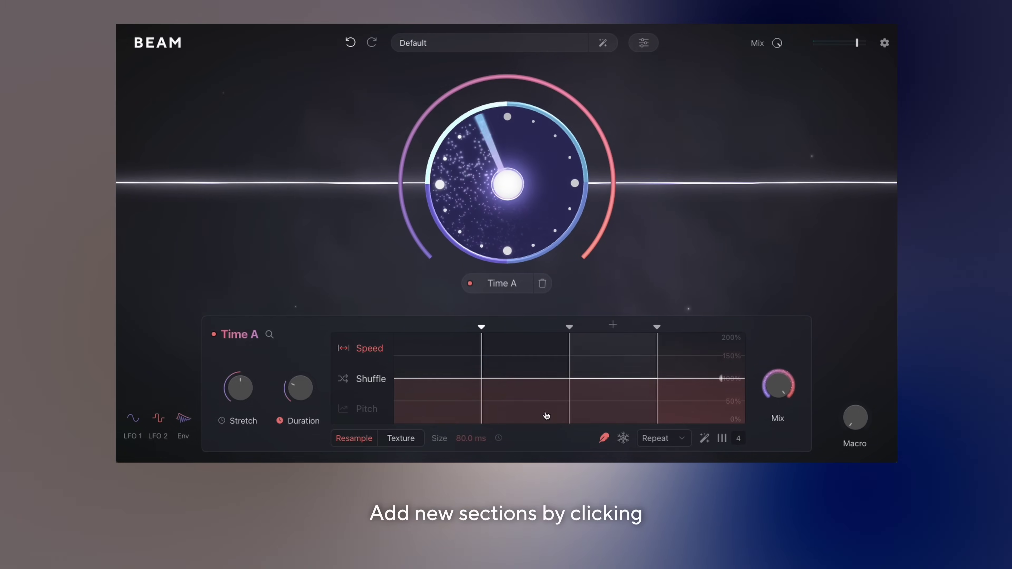
Add a section marker to Time A's sequencer, reposition it, then delete a section marker.
{"action": "left_click", "coordinate": [437, 325]}
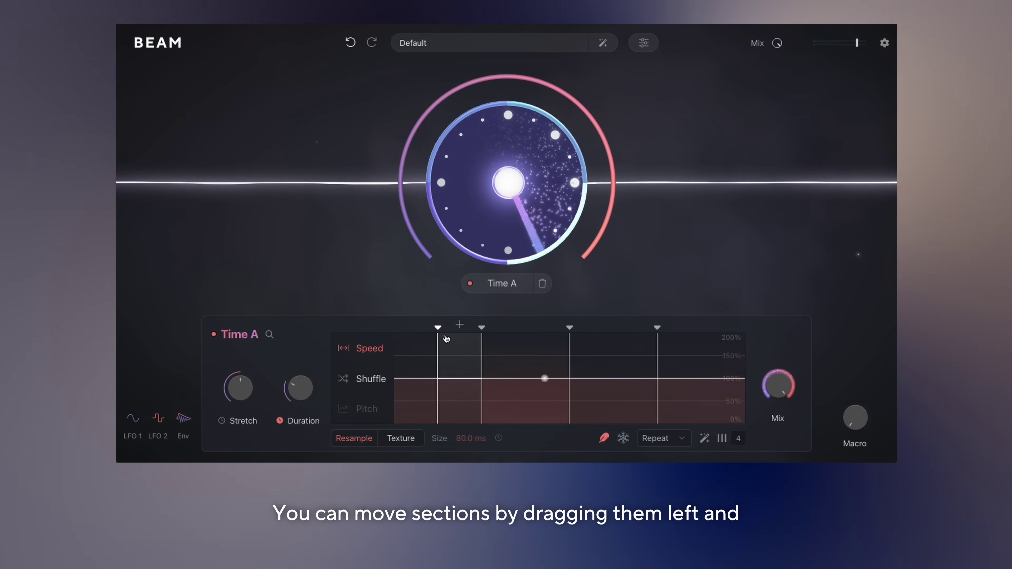
{"action": "mouse_move", "coordinate": [438, 325]}
{"action": "left_mouse_down"}
{"action": "mouse_move", "coordinate": [457, 327]}
{"action": "mouse_move", "coordinate": [457, 338]}
{"action": "left_mouse_up"}
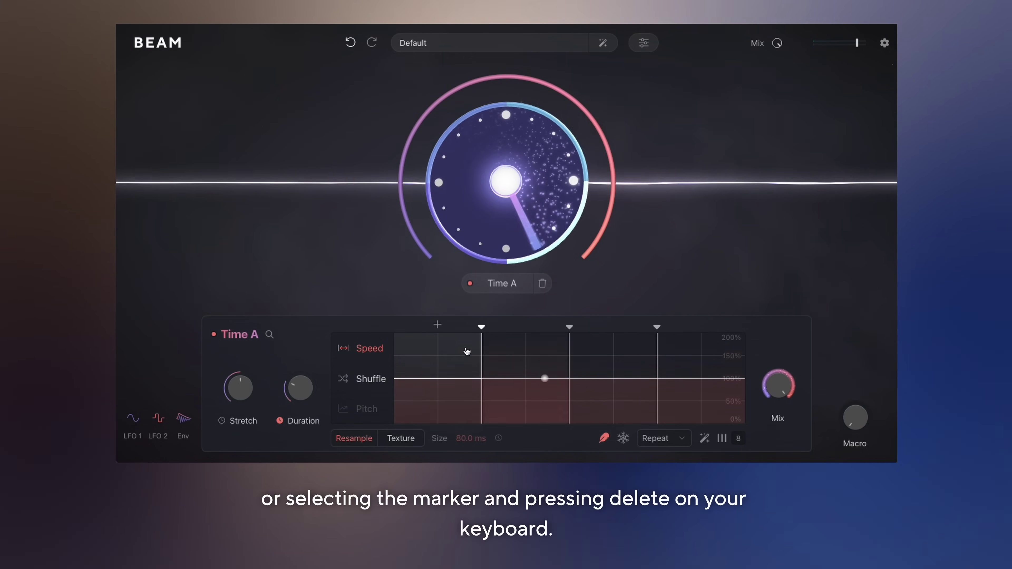
{"action": "key", "text": "Delete"}
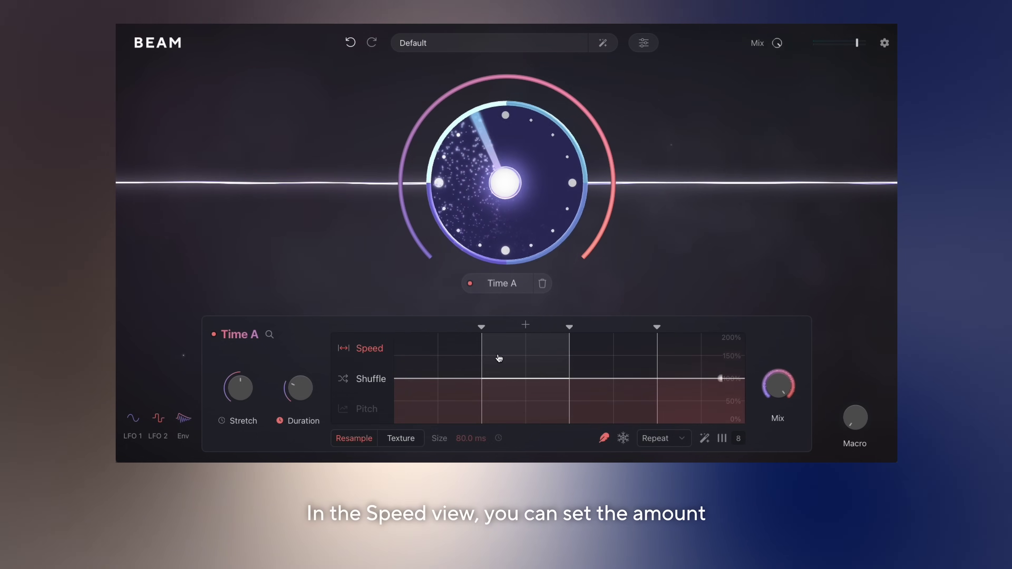
Set section 1 to about 170 % and section 2 to about 74 %, then ramp section 1 from 0 % to 122 %.
{"action": "left_click_drag", "start_coordinate": [435, 409], "coordinate": [434, 373]}
{"action": "left_click_drag", "start_coordinate": [506, 398], "coordinate": [522, 415]}
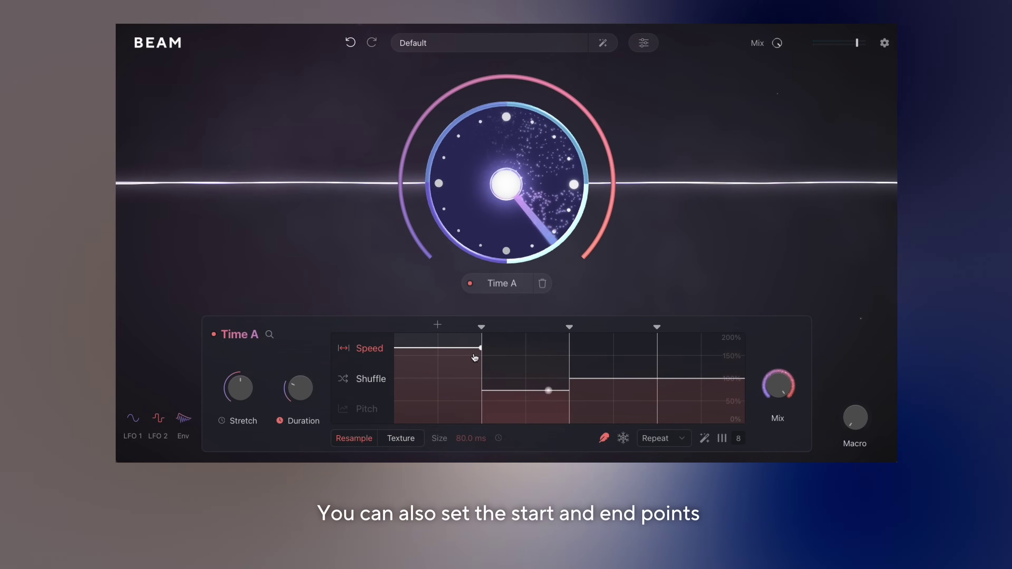
{"action": "left_click_drag", "start_coordinate": [395, 348], "coordinate": [394, 410]}
{"action": "mouse_move", "coordinate": [462, 384]}
{"action": "left_mouse_down"}
{"action": "mouse_move", "coordinate": [475, 405]}
{"action": "mouse_move", "coordinate": [463, 414]}
{"action": "mouse_move", "coordinate": [466, 401]}
{"action": "left_mouse_up"}
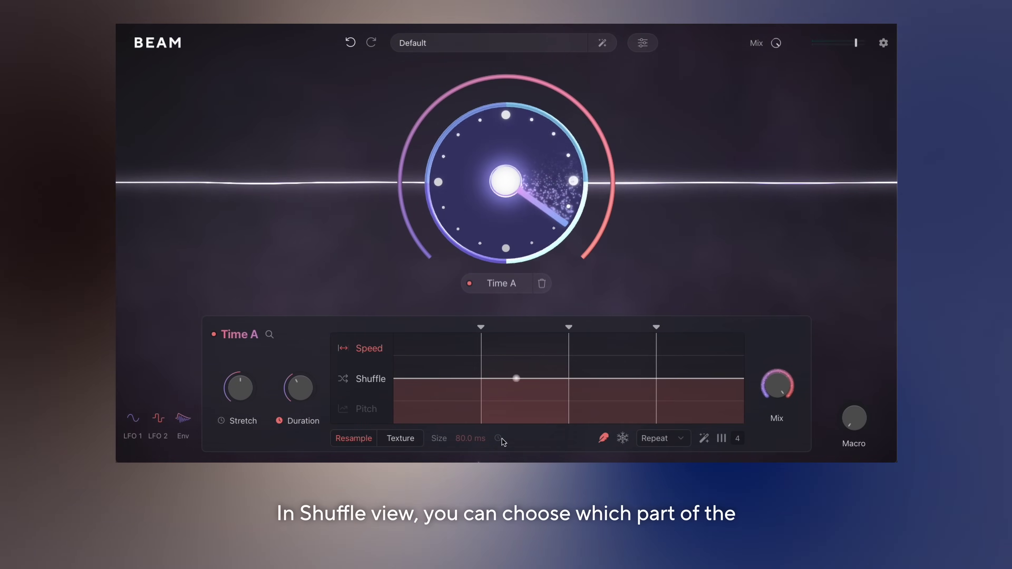
In the Shuffle view, change the source slices played by sections 2, 3 and 4.
{"action": "left_click", "coordinate": [375, 387]}
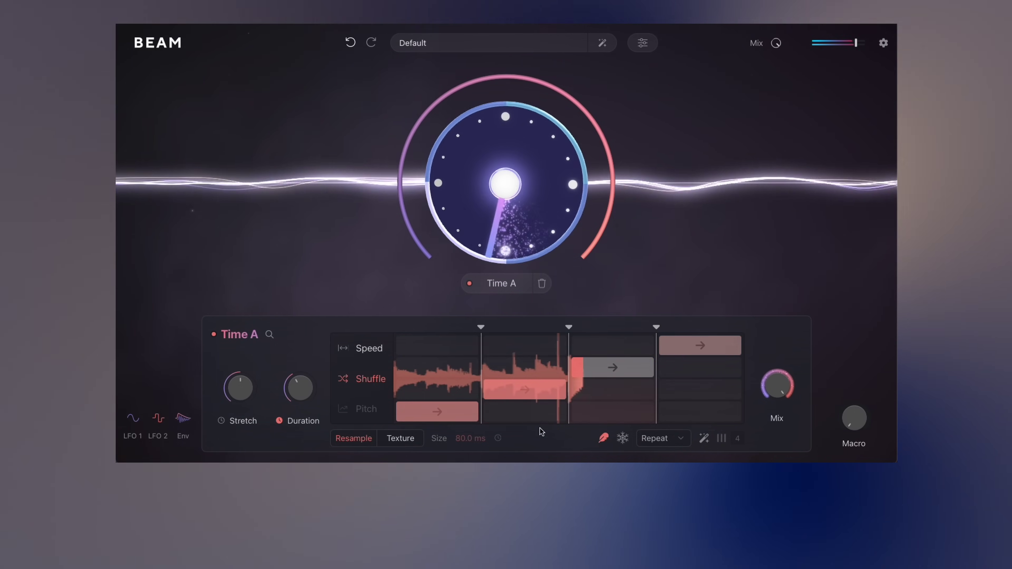
{"action": "left_click", "coordinate": [532, 411]}
{"action": "left_click", "coordinate": [612, 411]}
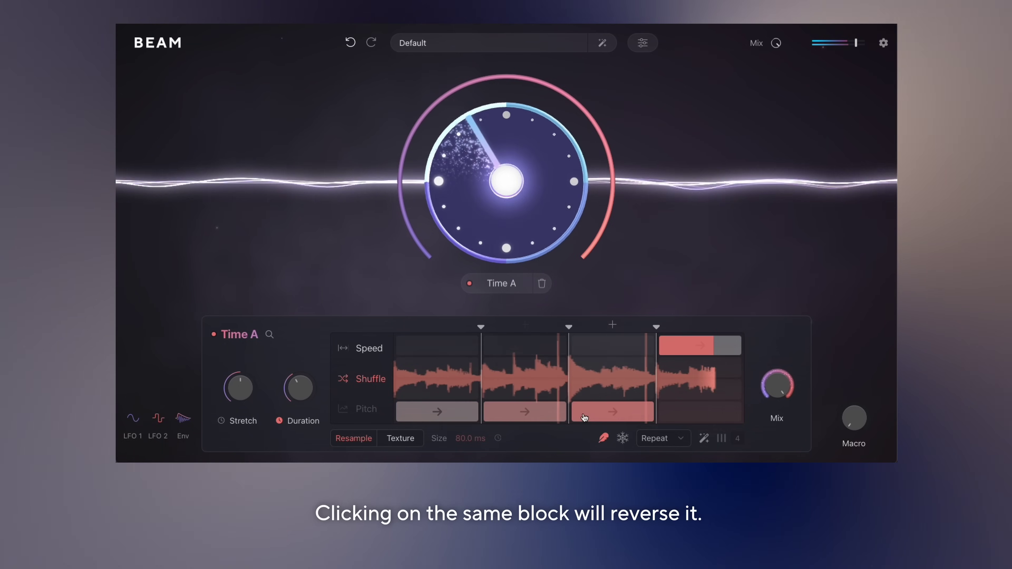
{"action": "left_click", "coordinate": [676, 414]}
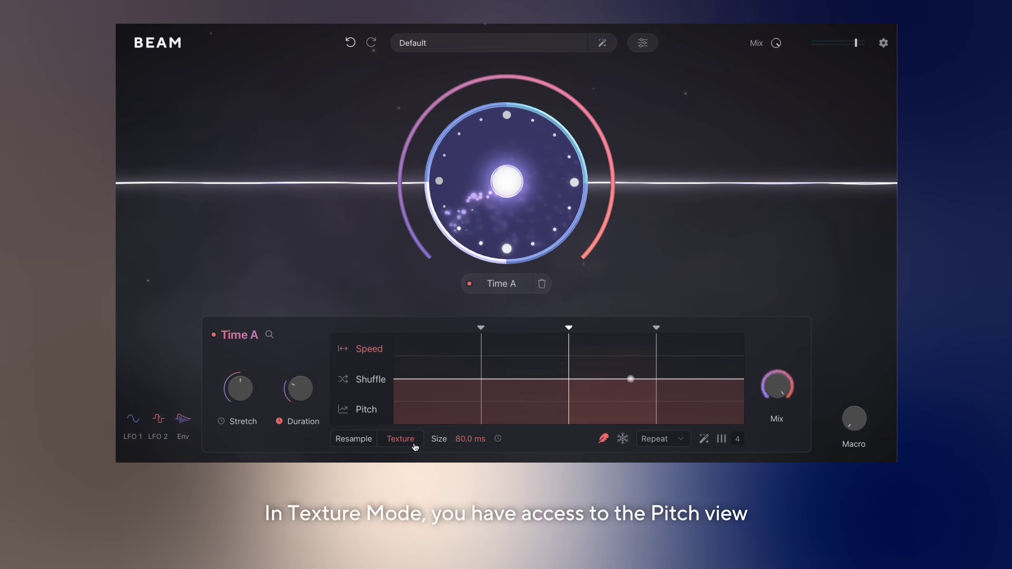
In the Pitch view, raise section 2 to +12 st and add a final section at -11 st.
{"action": "left_click", "coordinate": [367, 414]}
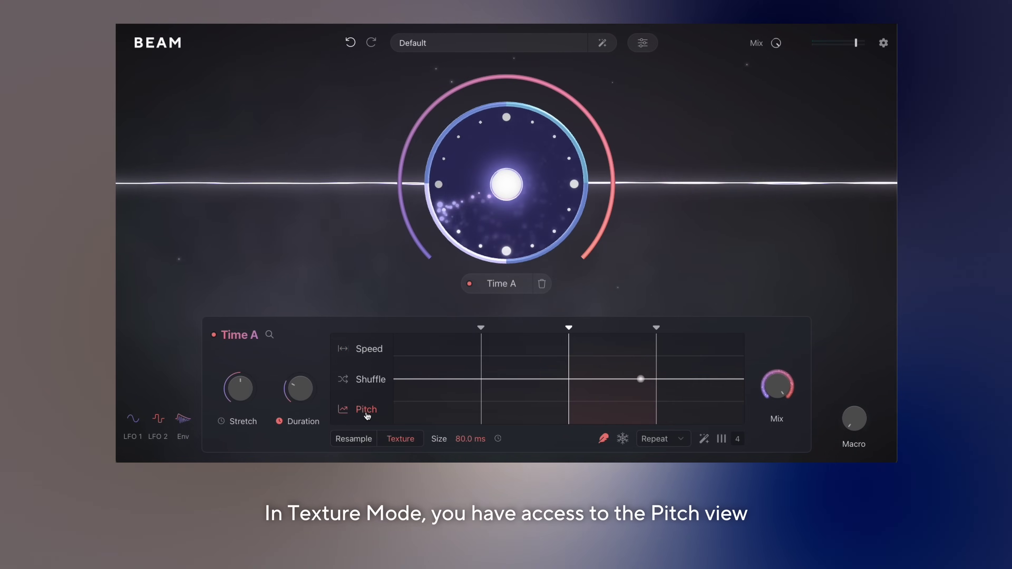
{"action": "left_click_drag", "start_coordinate": [515, 419], "coordinate": [525, 389]}
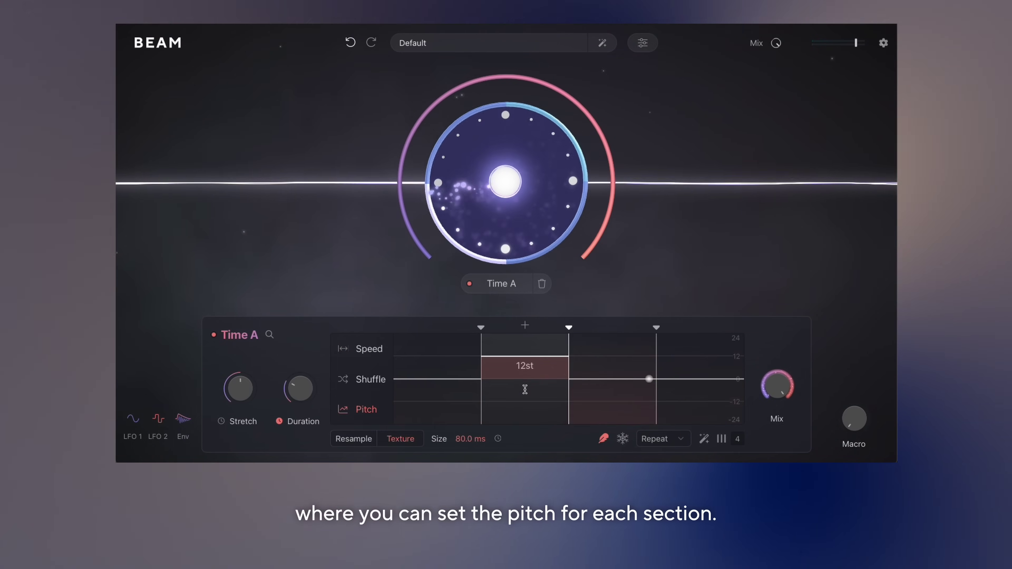
{"action": "left_click", "coordinate": [700, 328]}
{"action": "left_click_drag", "start_coordinate": [680, 381], "coordinate": [730, 380]}
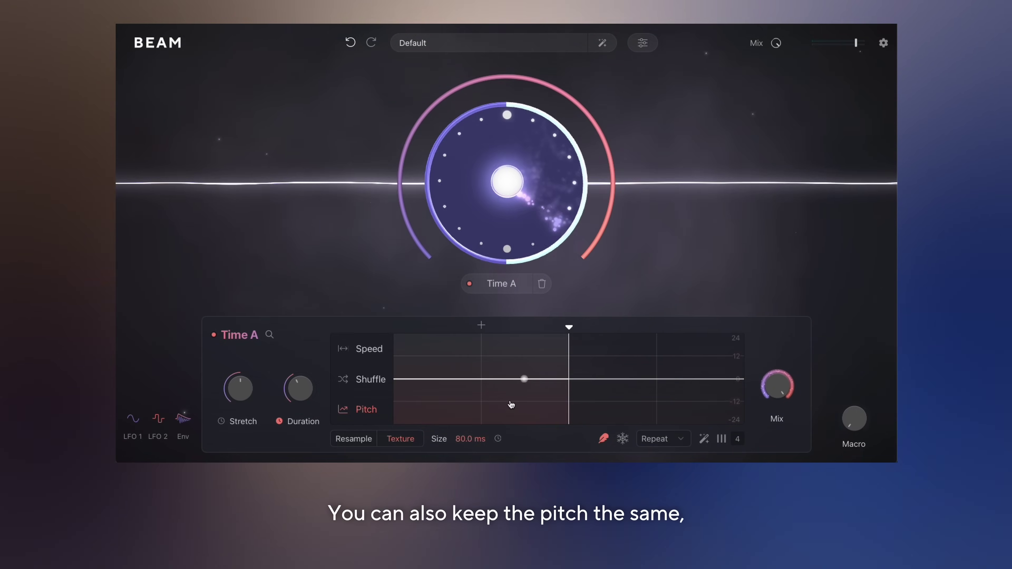
Back in the Speed view, set the texture Size to about 80 ms and play audio through it.
{"action": "left_click", "coordinate": [367, 350]}
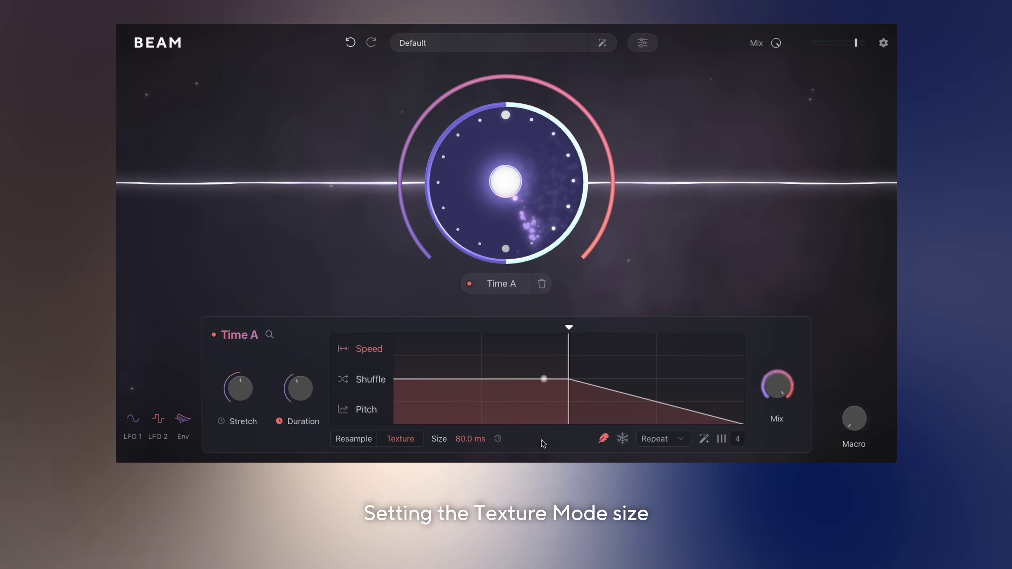
{"action": "left_click_drag", "start_coordinate": [466, 461], "coordinate": [480, 456]}
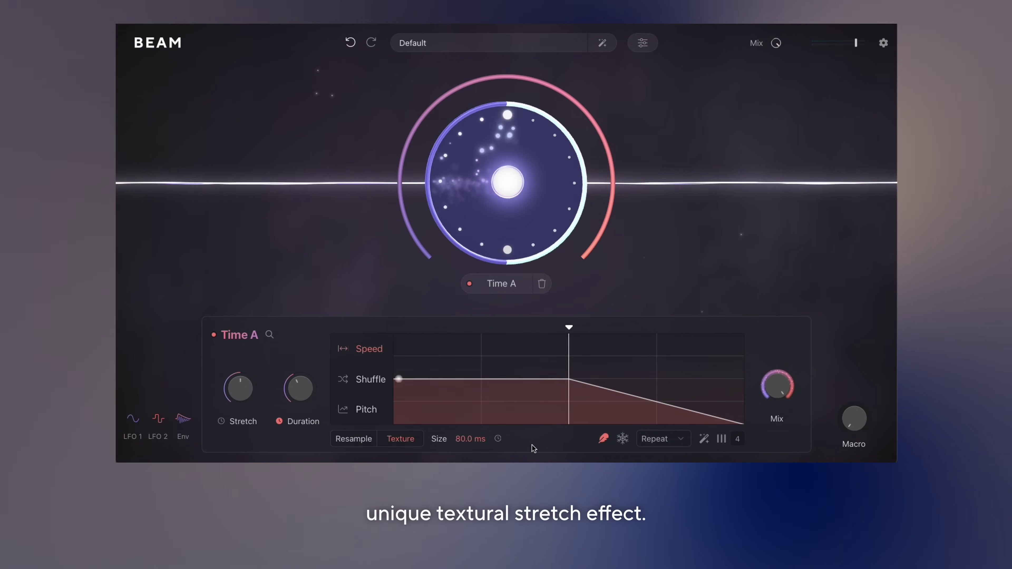
{"action": "key", "text": "space"}
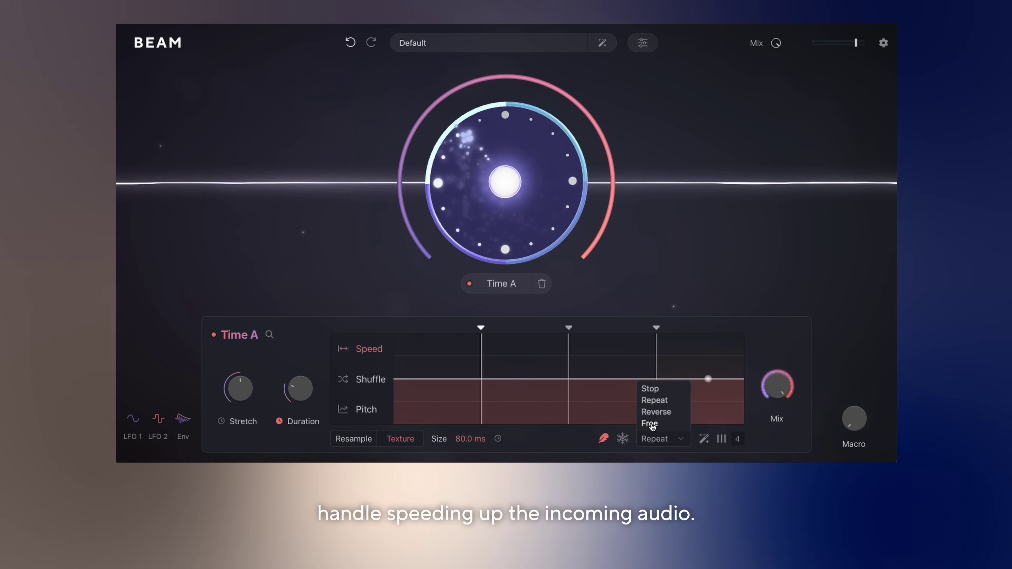
Keep the loop mode on Repeat and generate three new random shuffle patterns.
{"action": "left_click", "coordinate": [585, 446]}
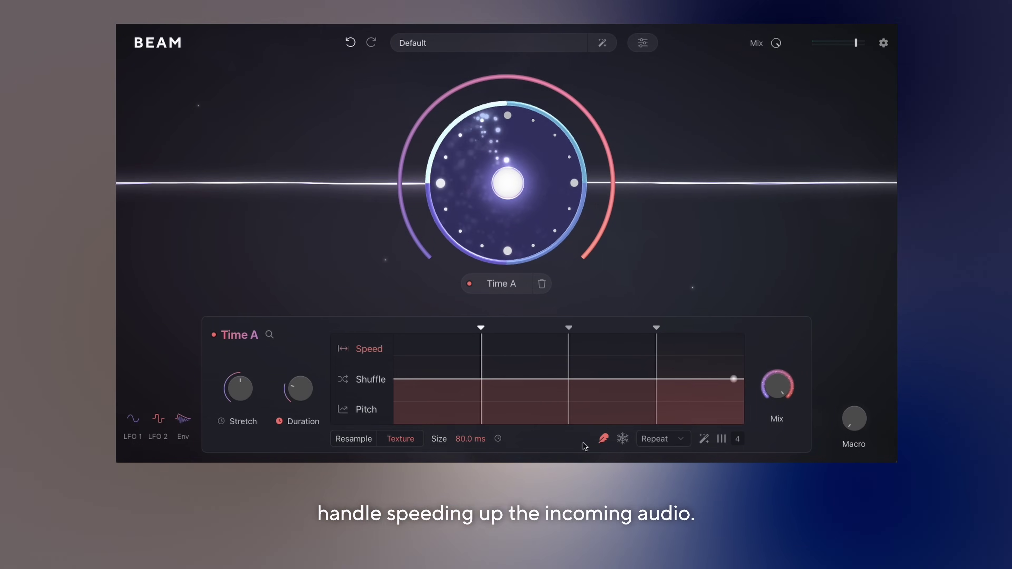
{"action": "left_click", "coordinate": [705, 442]}
{"action": "left_click", "coordinate": [706, 442]}
{"action": "left_click", "coordinate": [706, 443]}
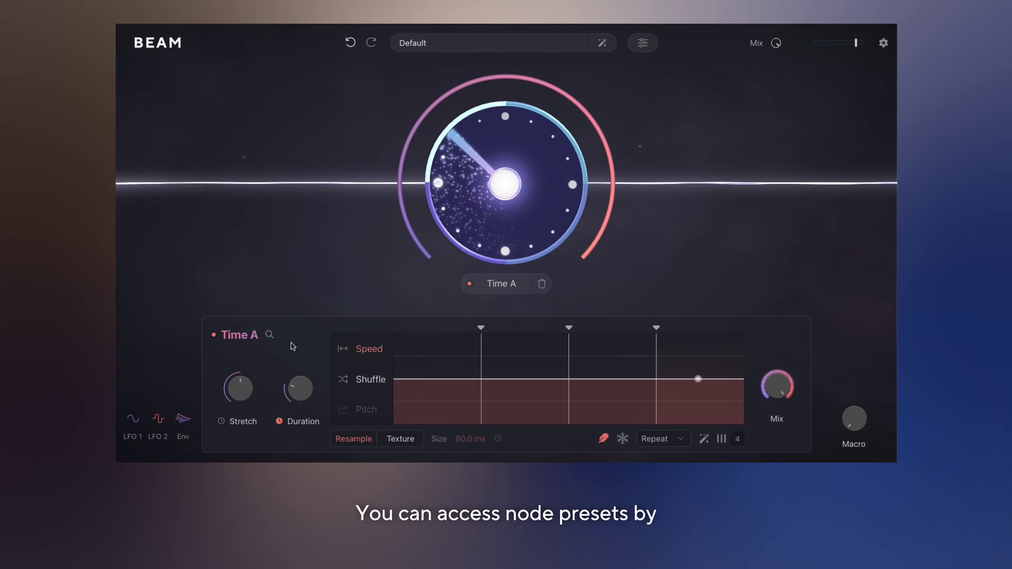
Try the Chop Pattern Classic preset, load the Aquatic Ambience global preset, and open Time C.
{"action": "left_click", "coordinate": [269, 336]}
{"action": "left_click", "coordinate": [560, 237]}
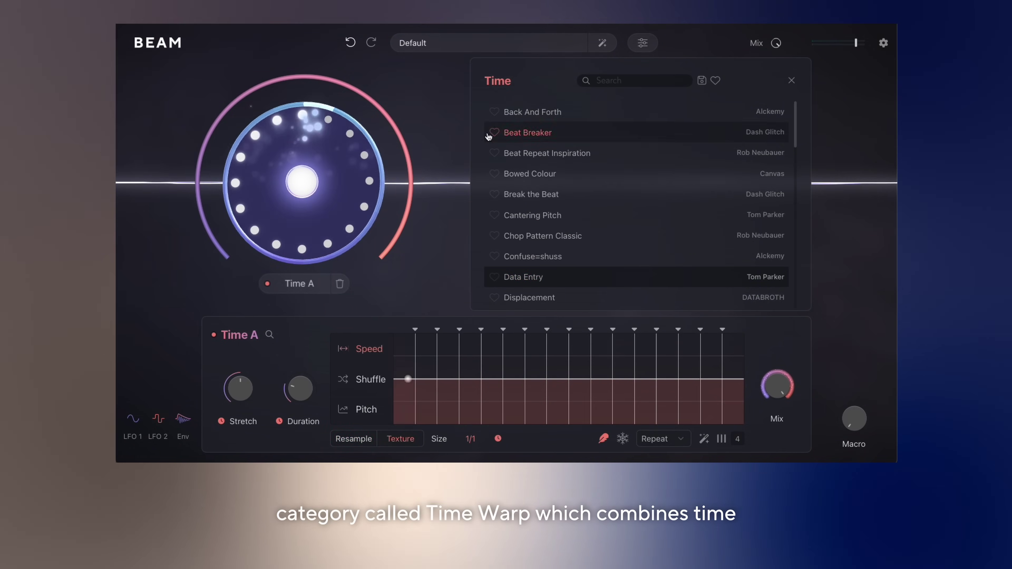
{"action": "left_click", "coordinate": [462, 47]}
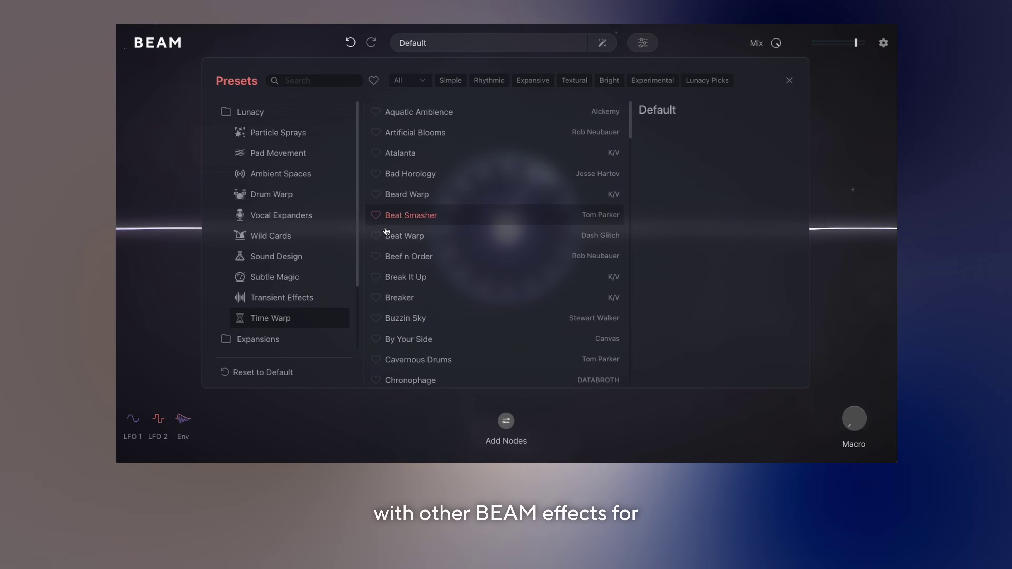
{"action": "left_click", "coordinate": [444, 112]}
{"action": "left_click", "coordinate": [600, 401]}
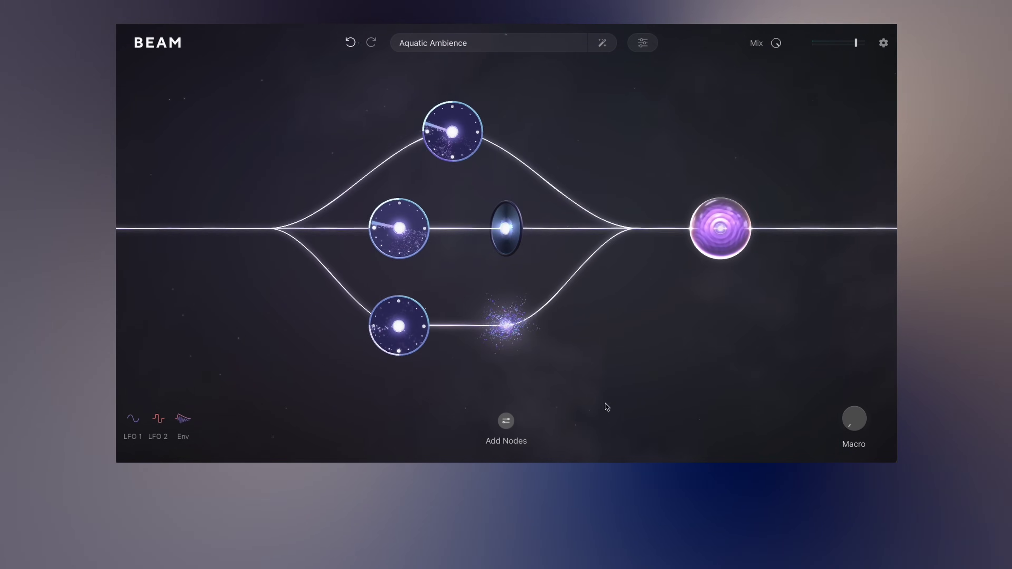
{"action": "left_click", "coordinate": [457, 149]}
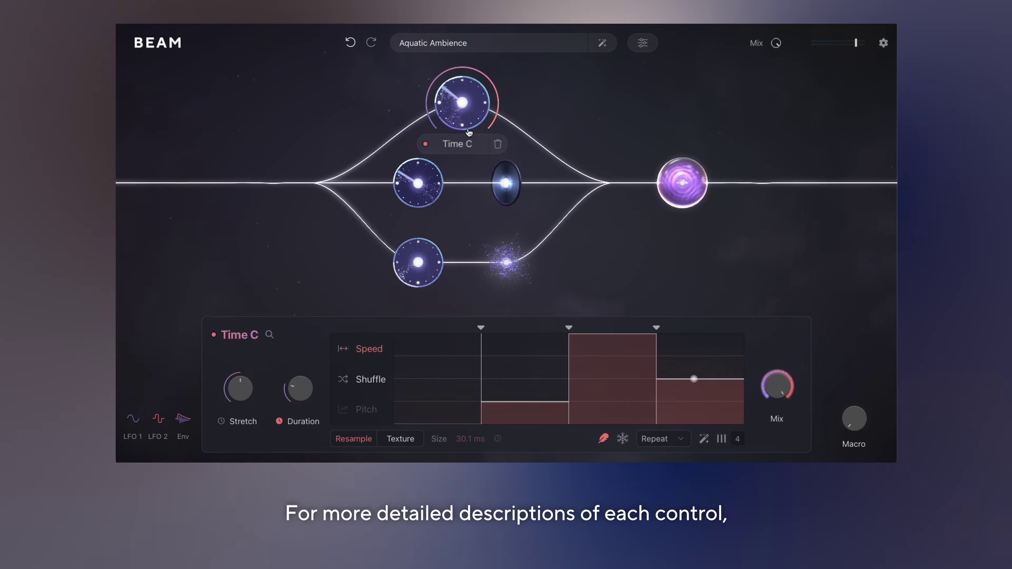